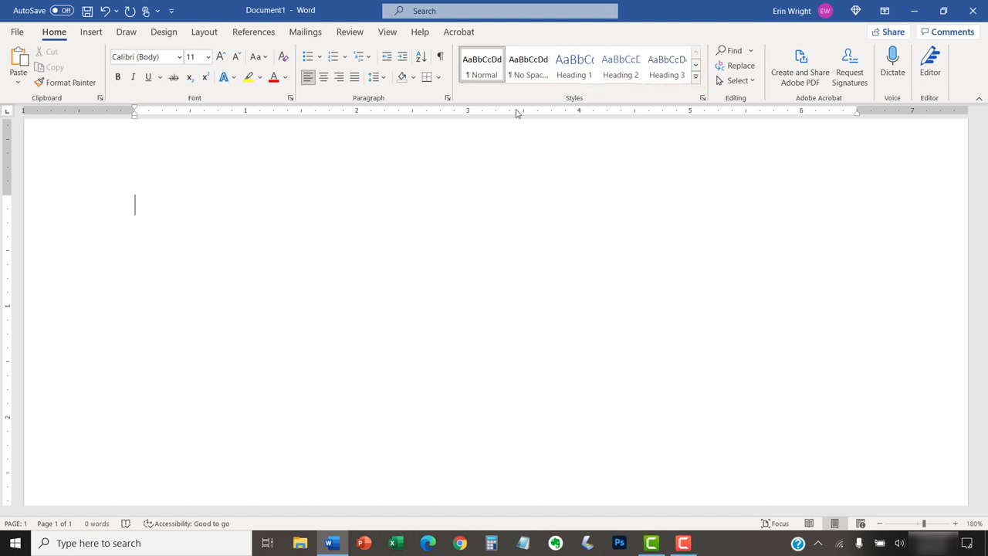
Step: Apply Heading 1 to the empty line, paste 'My Heading Style' into it, and select it
click(566, 76)
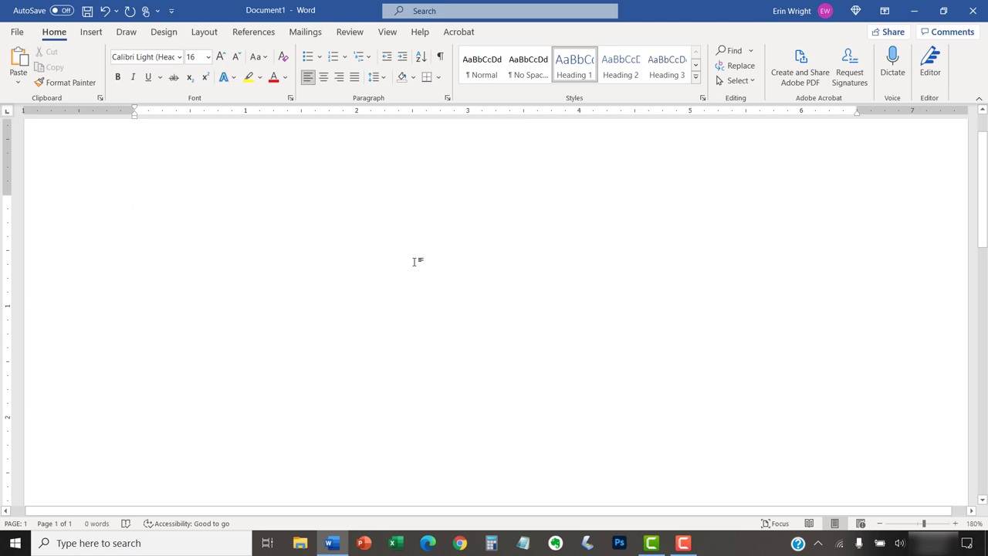
text(My Heading Style)
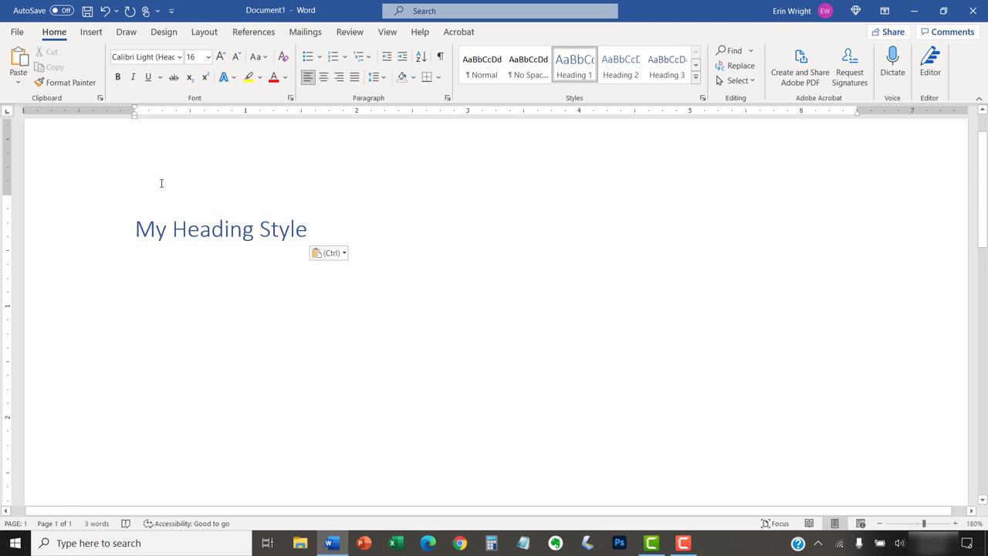
drag(134, 226, 322, 229)
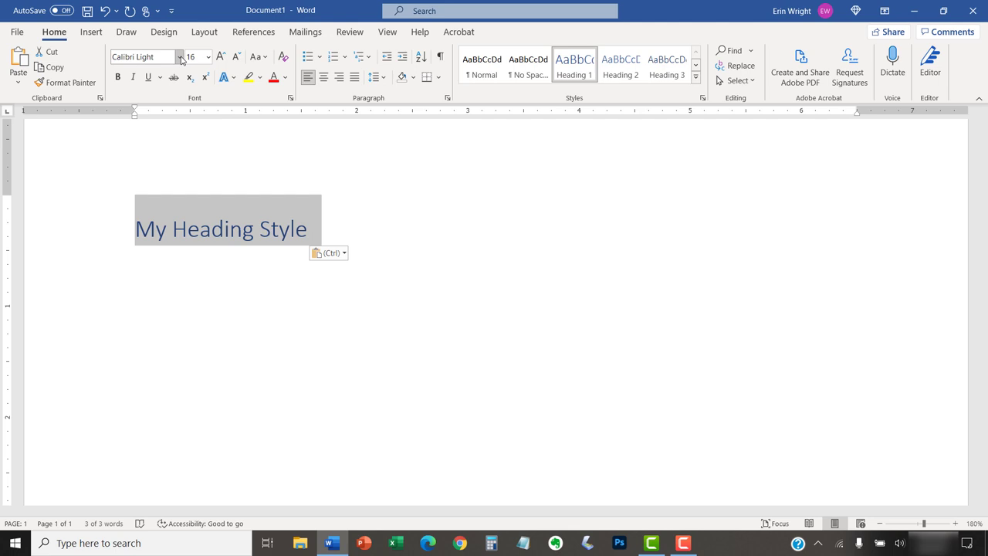
Step: Set the heading to The Hand Black font, 24 pt, in red
click(179, 57)
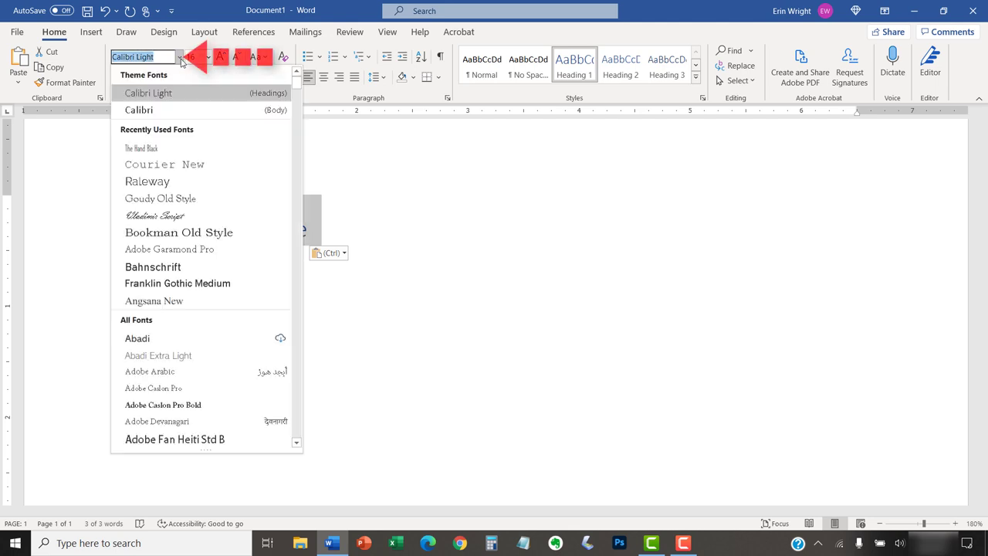
click(167, 148)
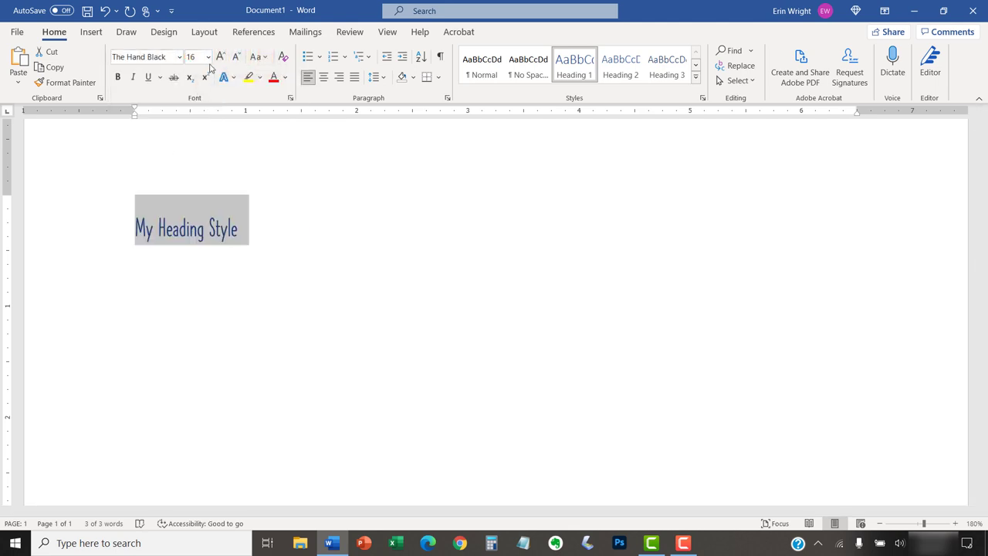
click(209, 57)
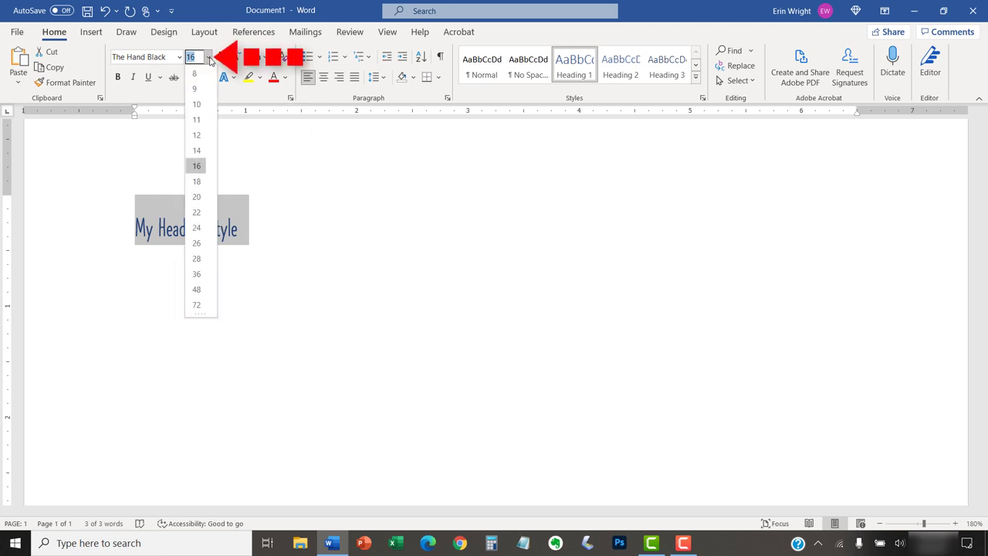
click(197, 227)
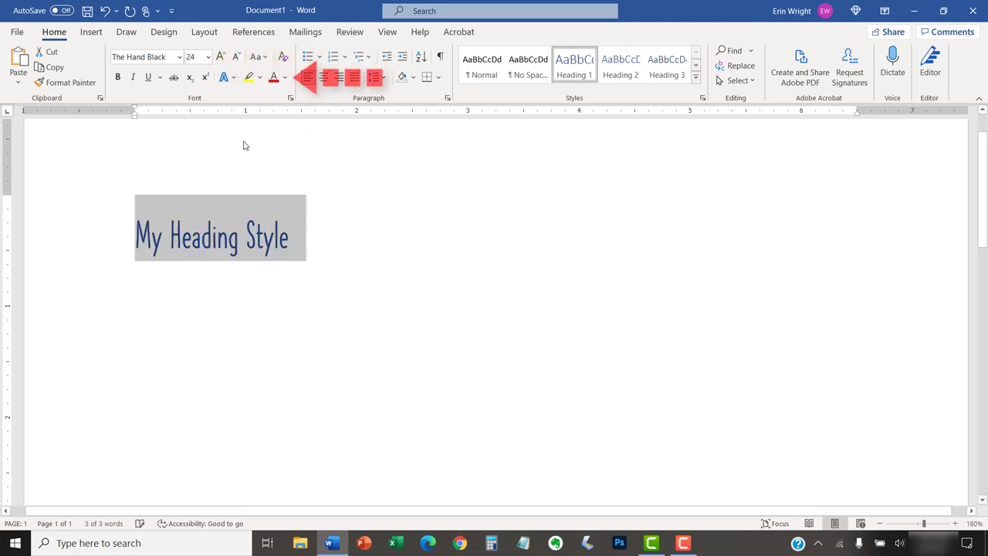
click(285, 77)
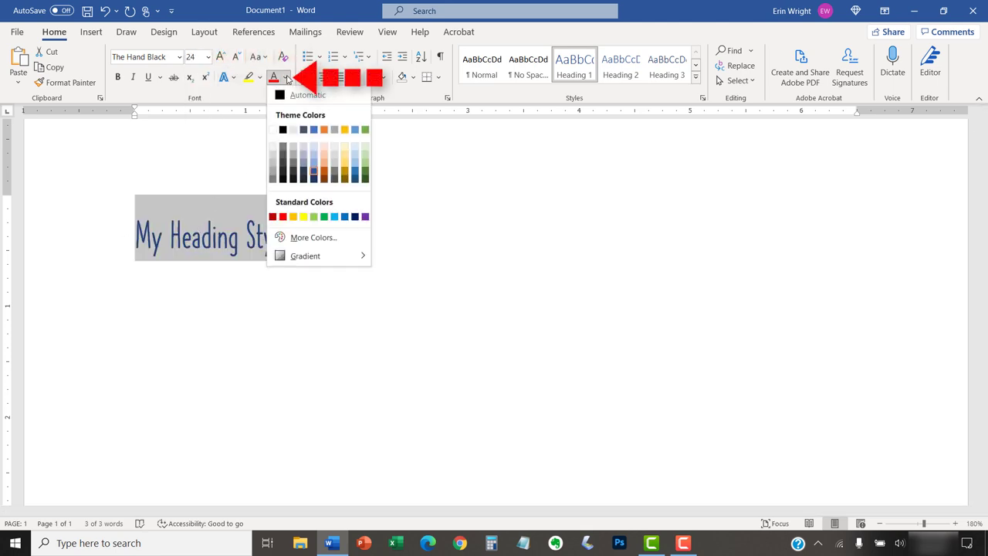
click(283, 216)
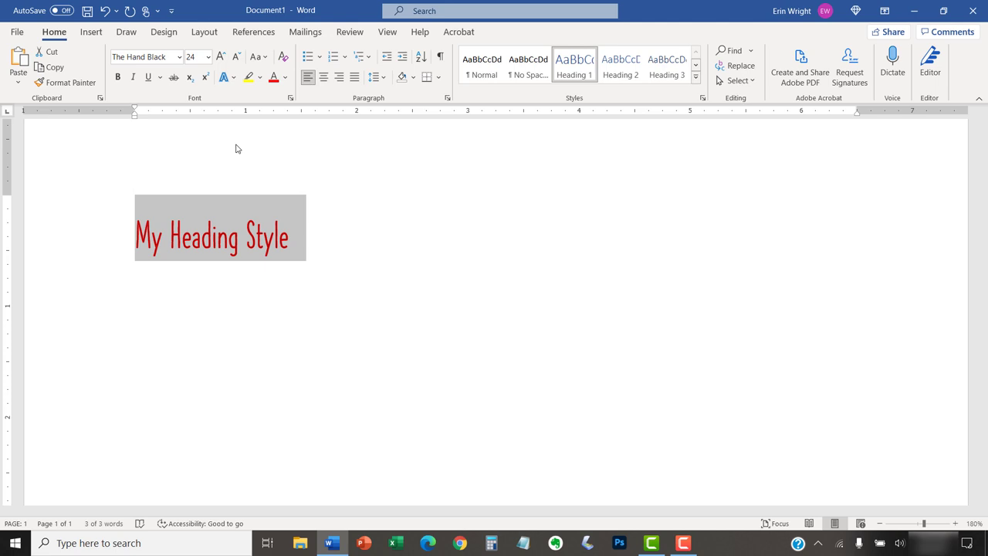
Step: Create a new style named 'My Heading Style' from the heading via Create a Style
right_click(223, 220)
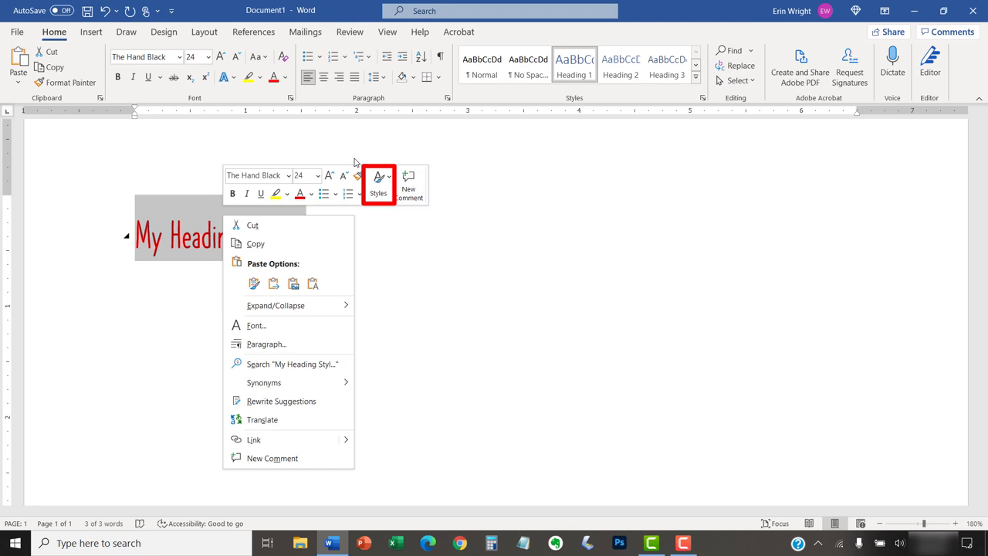
click(378, 181)
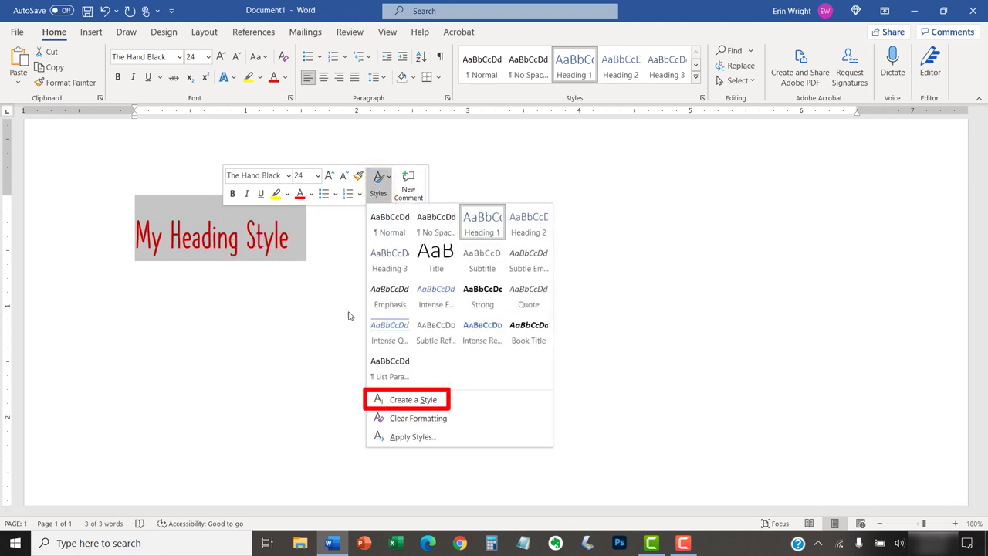
click(368, 399)
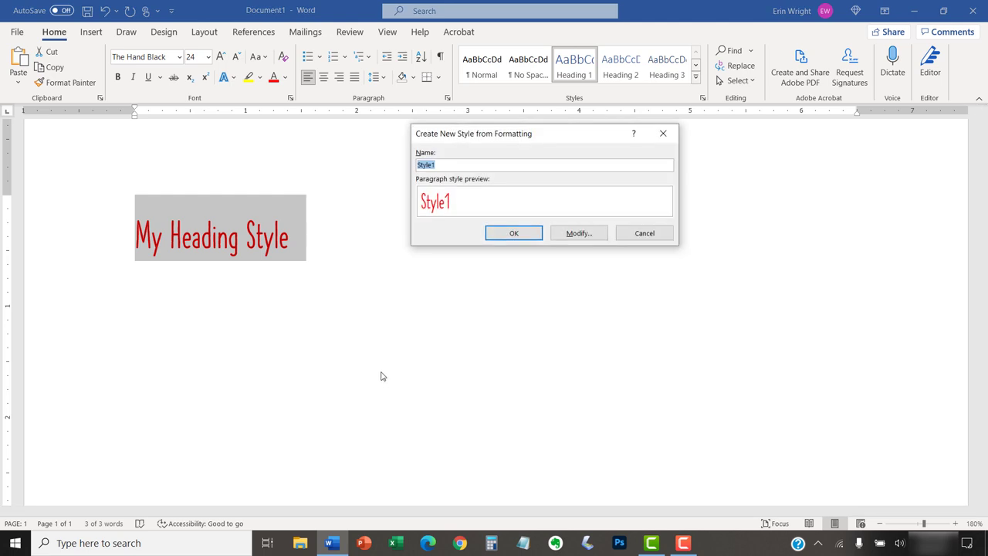
text(My)
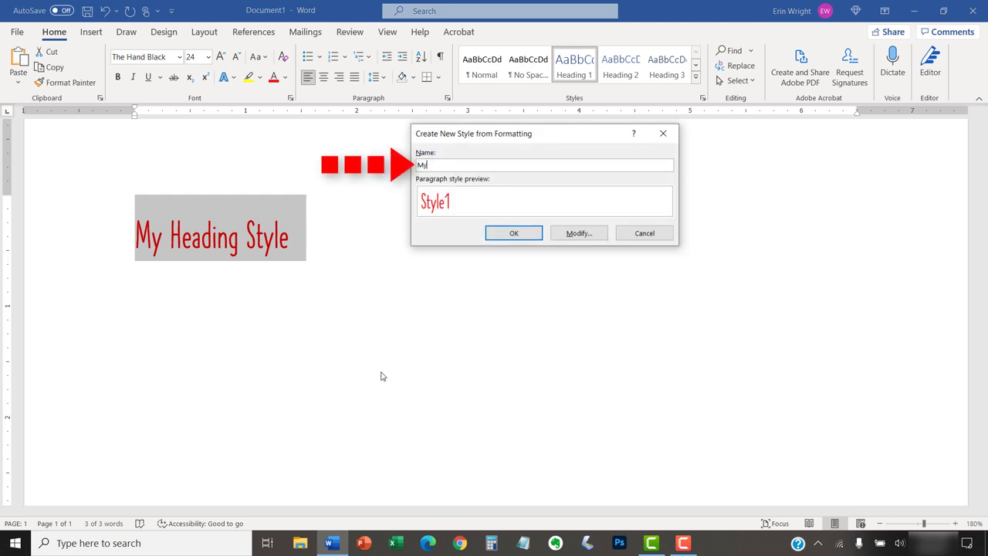
text( Heading Sty)
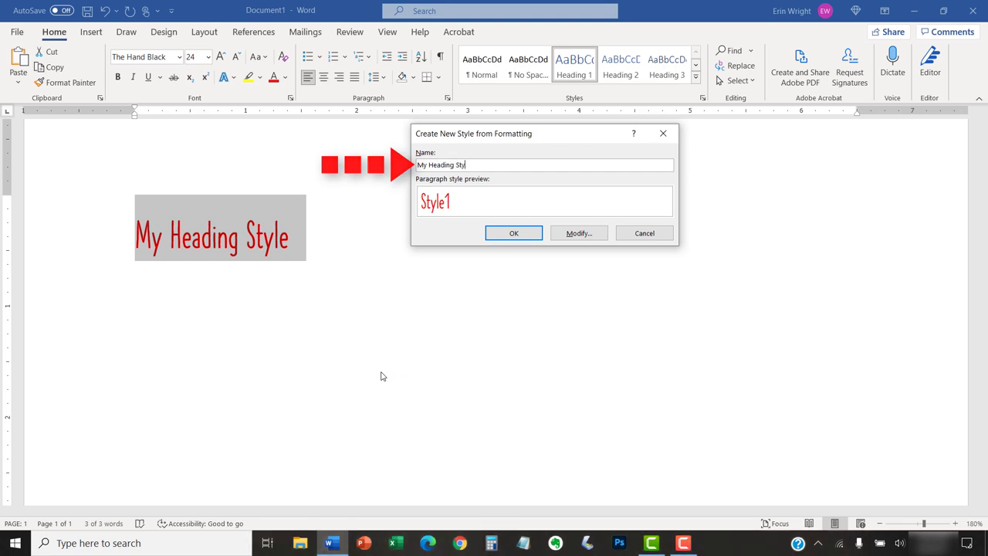
text(le)
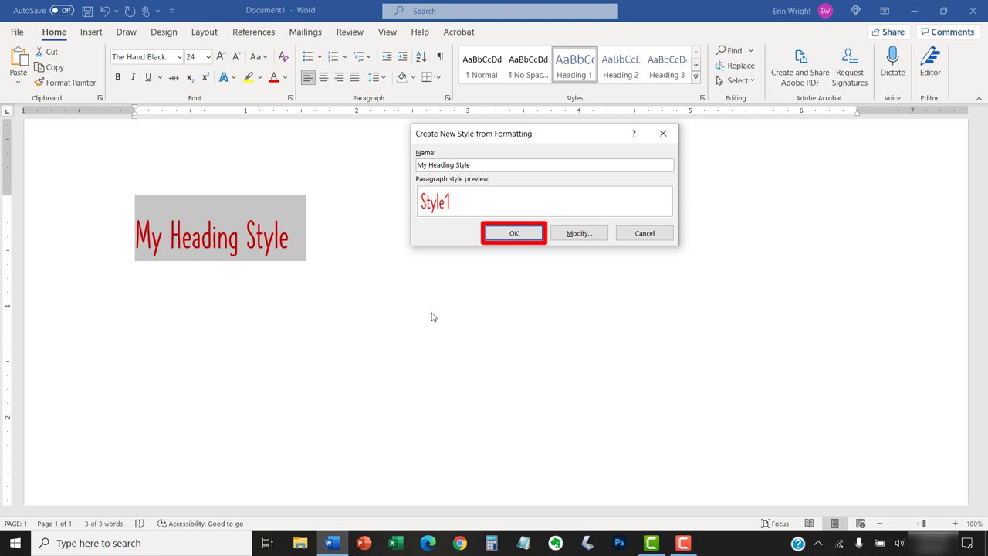
click(495, 241)
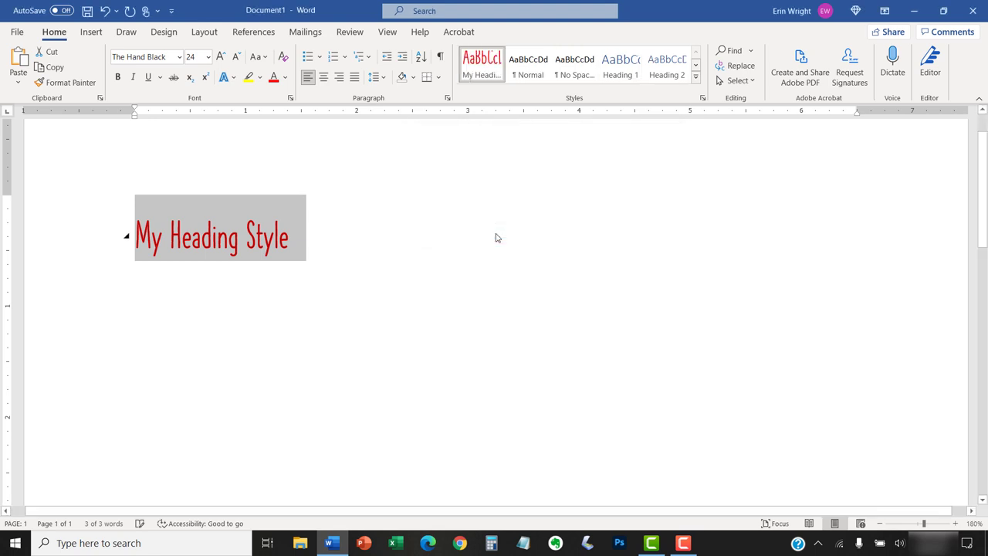
click(364, 250)
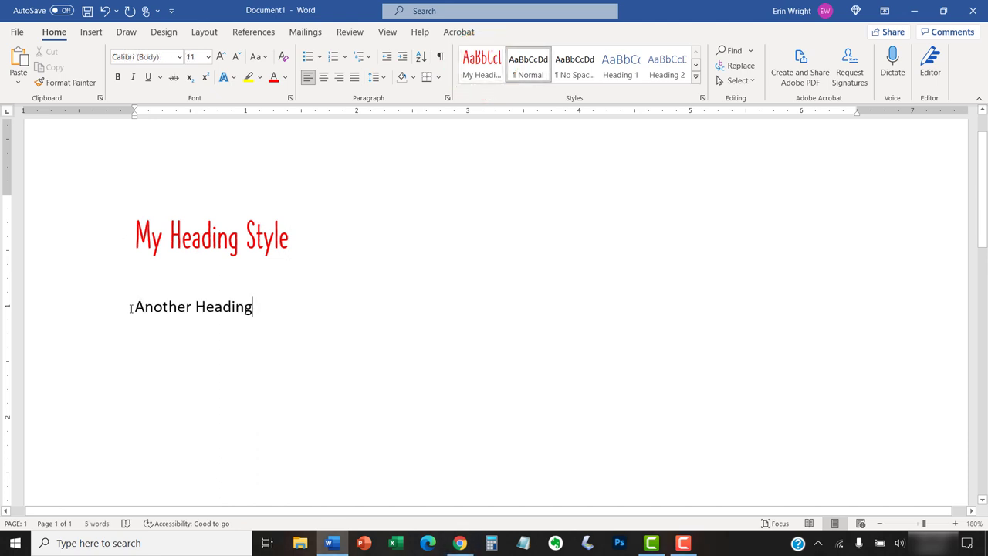
drag(131, 308, 261, 315)
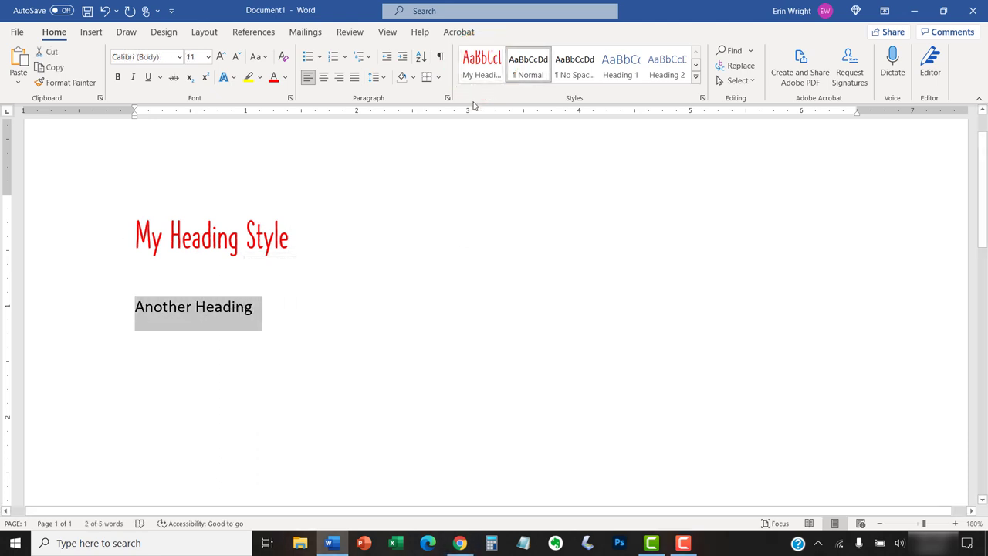
click(477, 76)
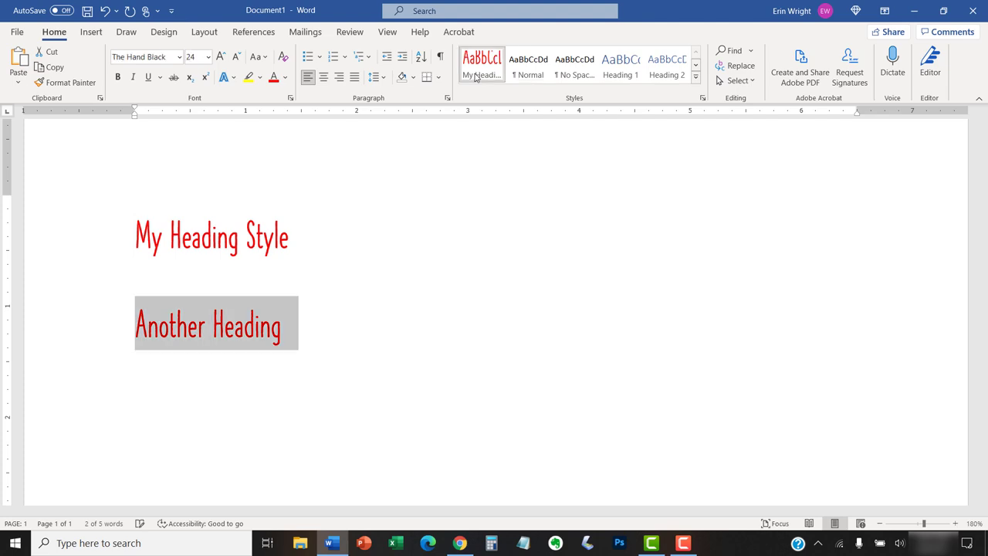
click(446, 349)
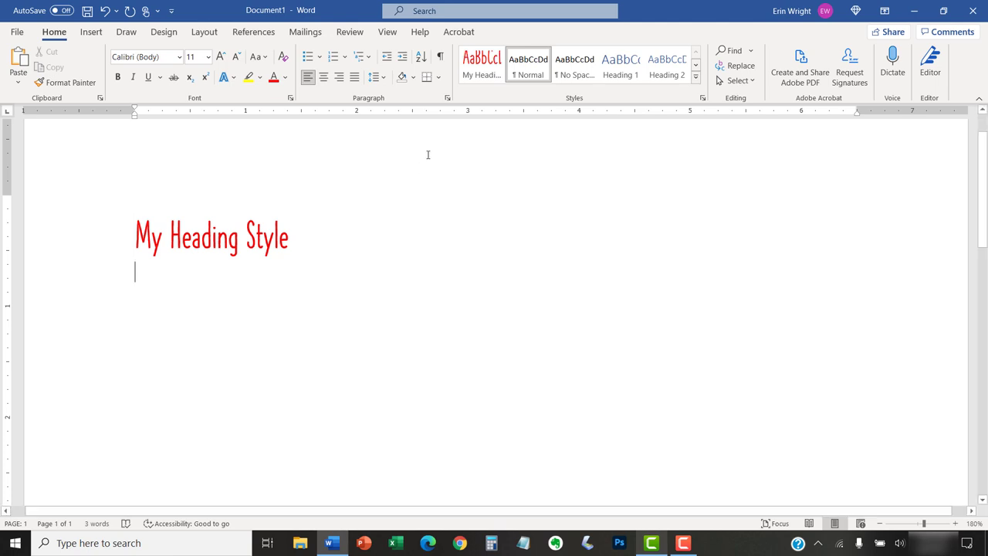
Step: Modify the My Heading style to apply to new documents based on this template
right_click(467, 74)
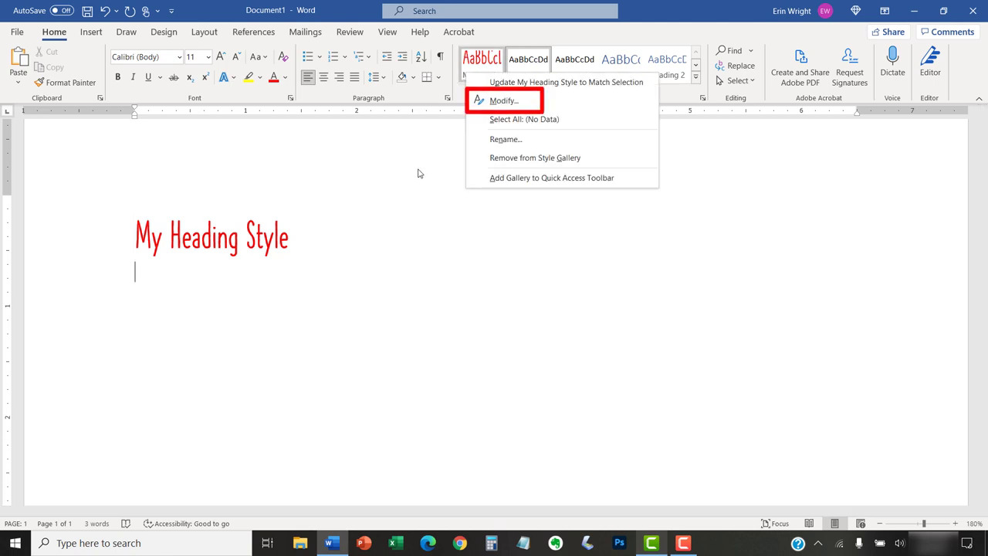
click(489, 106)
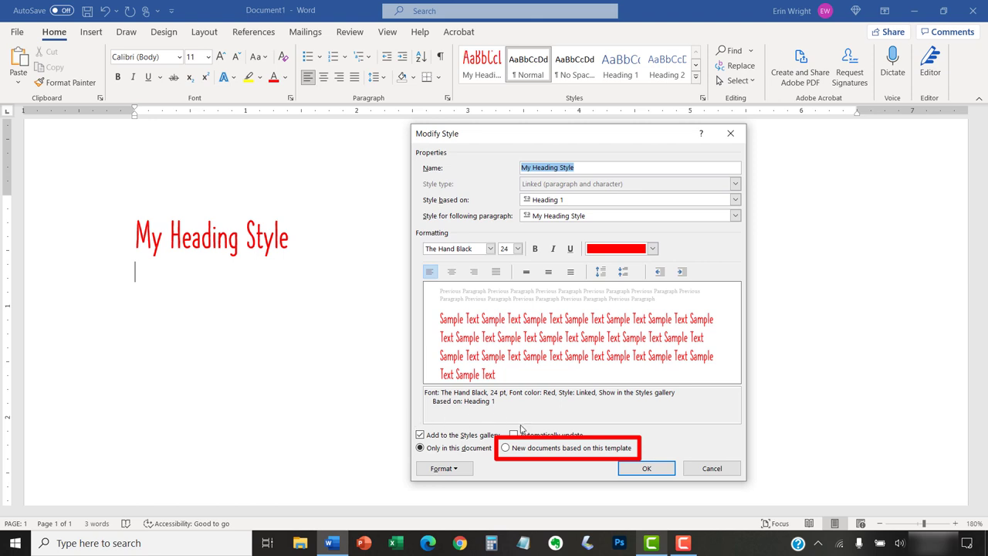
click(506, 448)
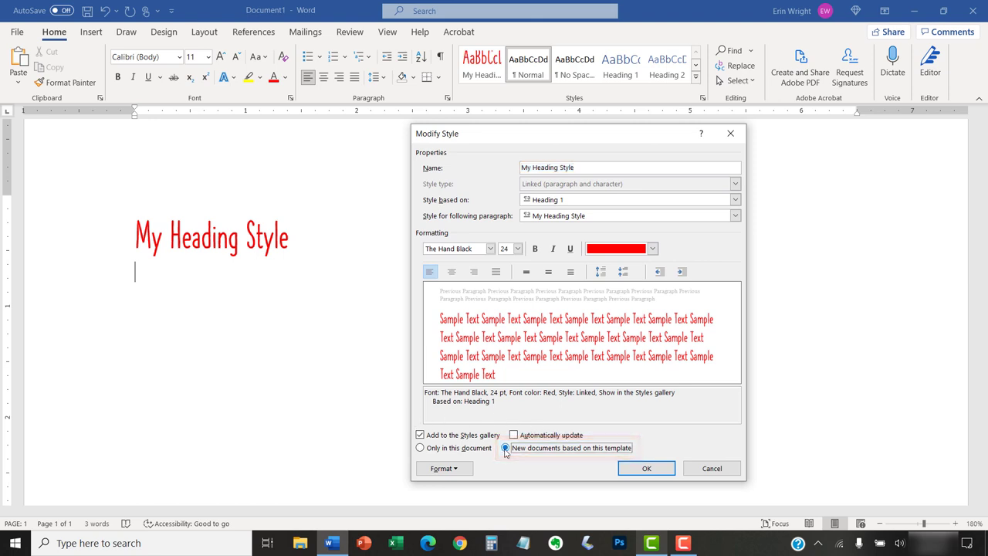
click(641, 470)
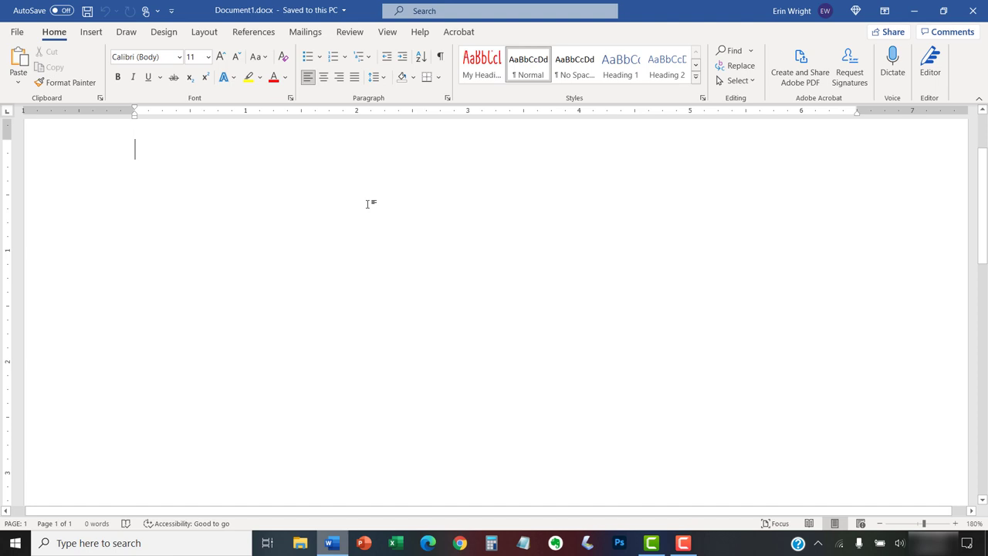
Step: Remove My Heading from the Styles gallery via its right-click menu
right_click(476, 78)
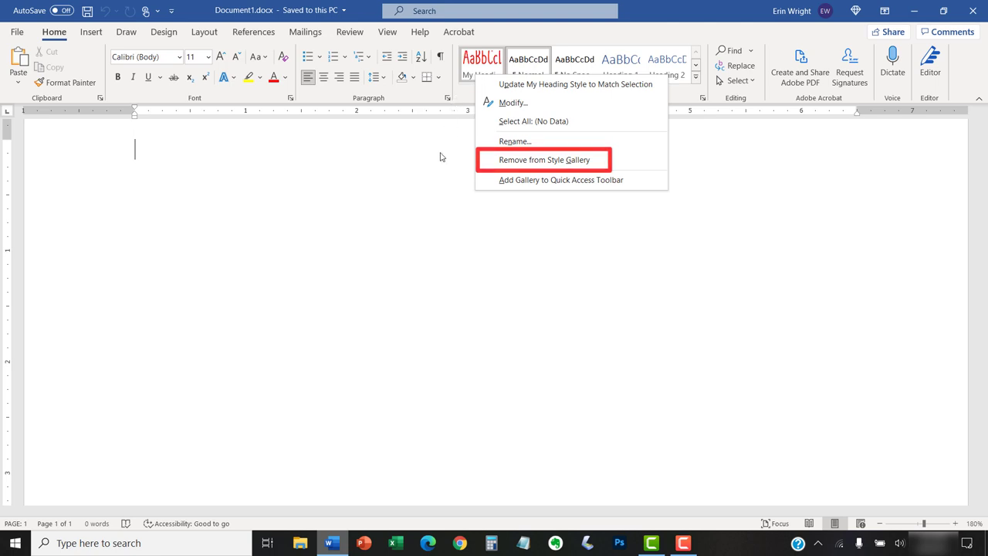
click(498, 161)
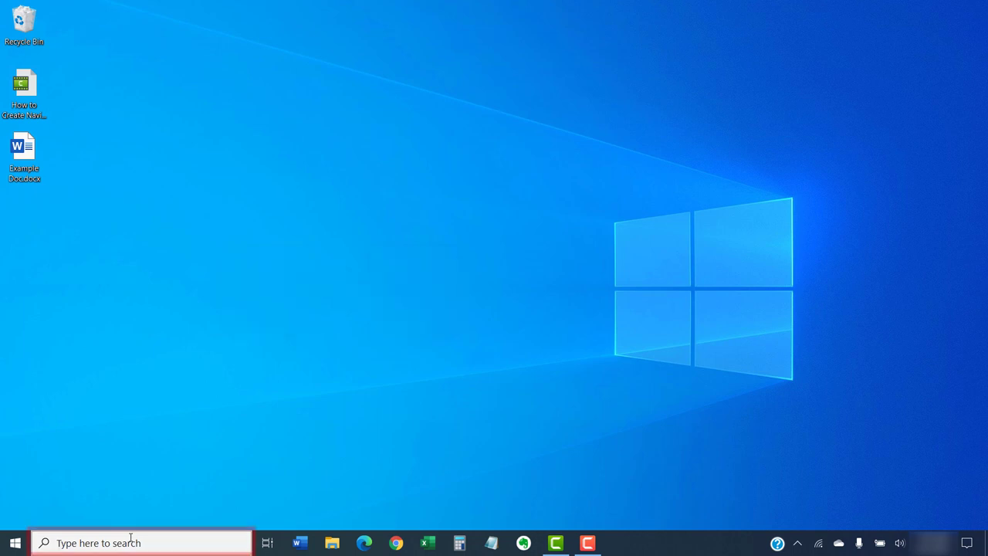
Step: Launch File Explorer from a 'File' search and browse to drive C:
click(131, 542)
text(File)
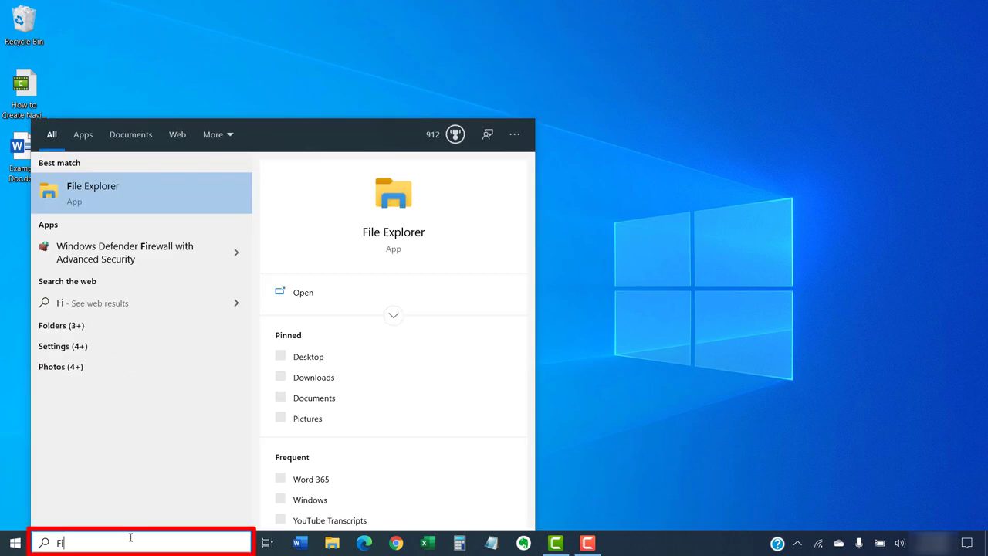
click(131, 188)
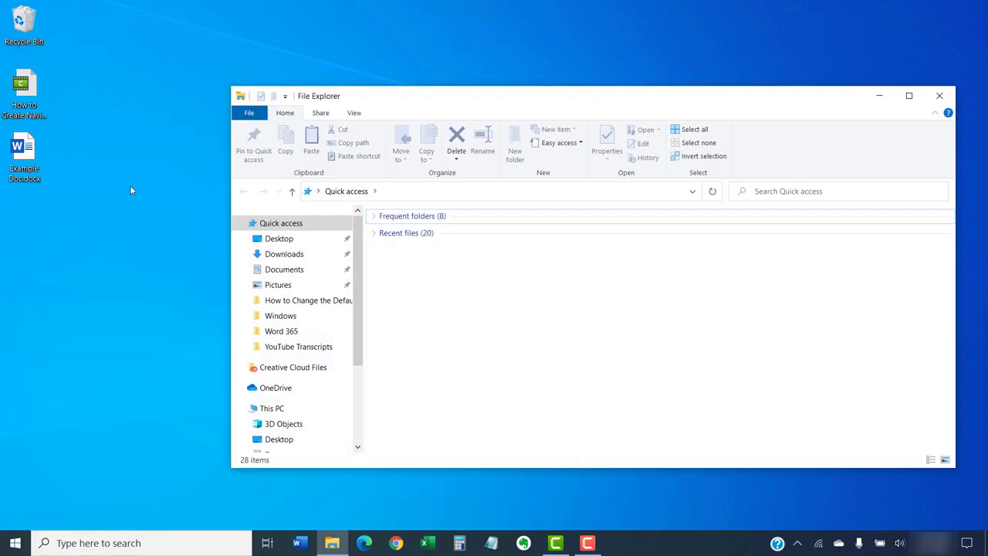
drag(360, 355, 357, 433)
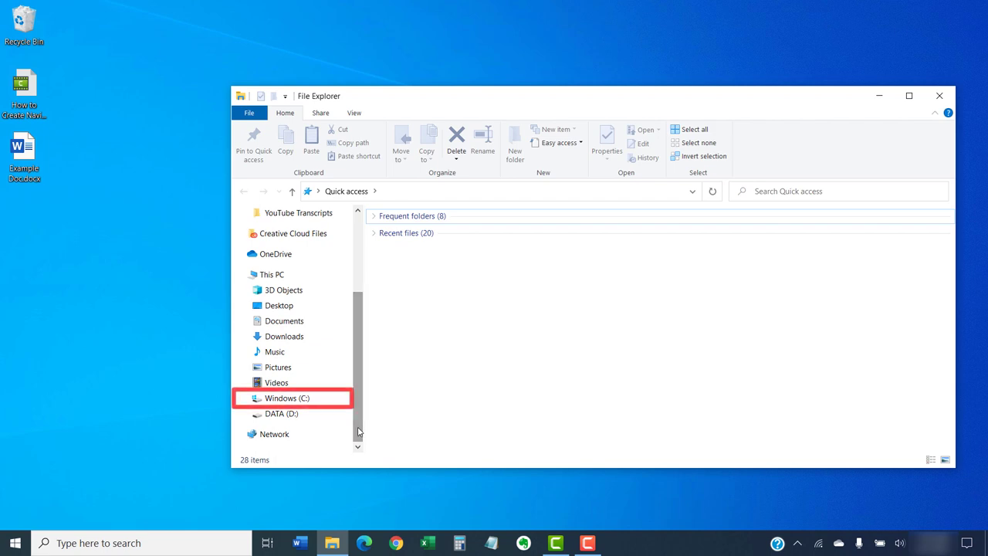
click(298, 399)
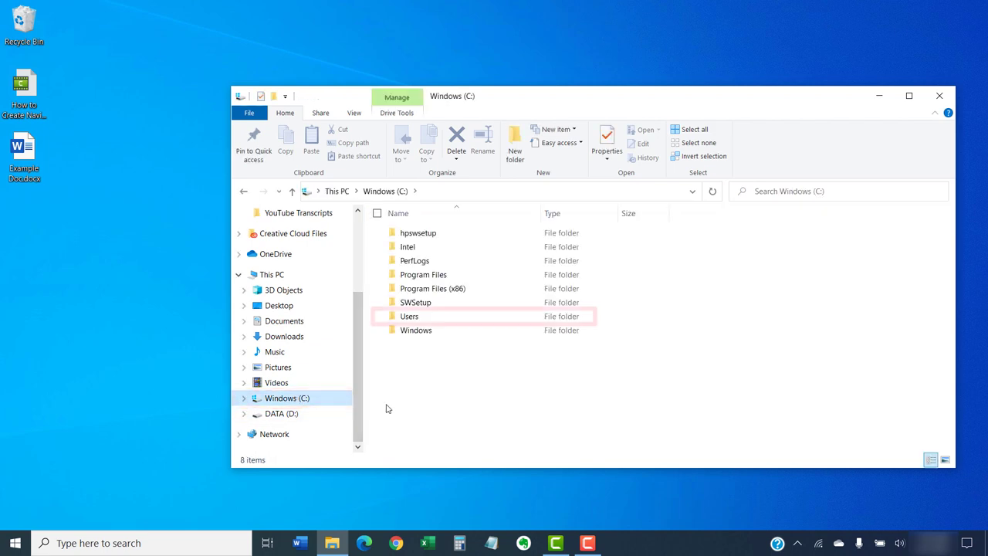
Step: Open Users and the user's home folder, then turn on Hidden items
double_click(398, 318)
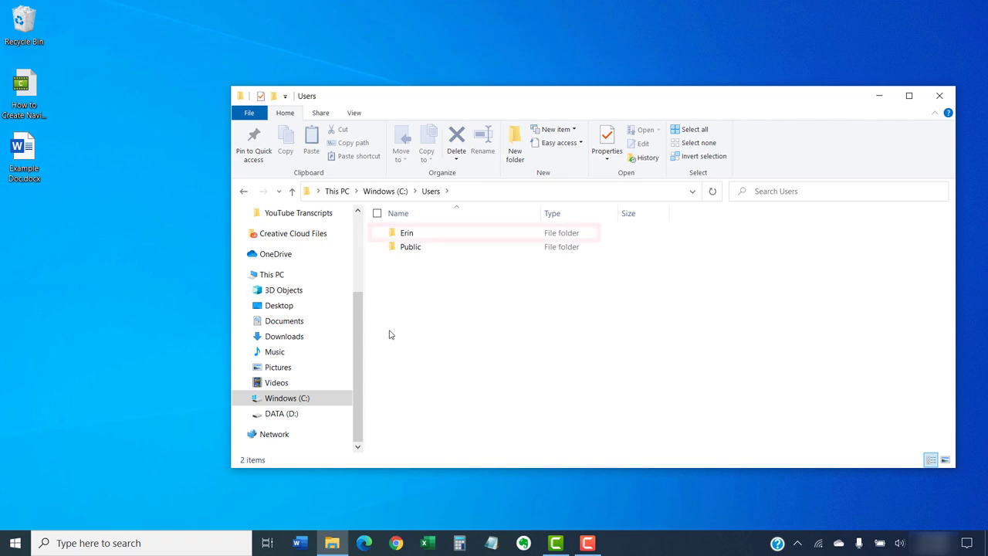
double_click(386, 234)
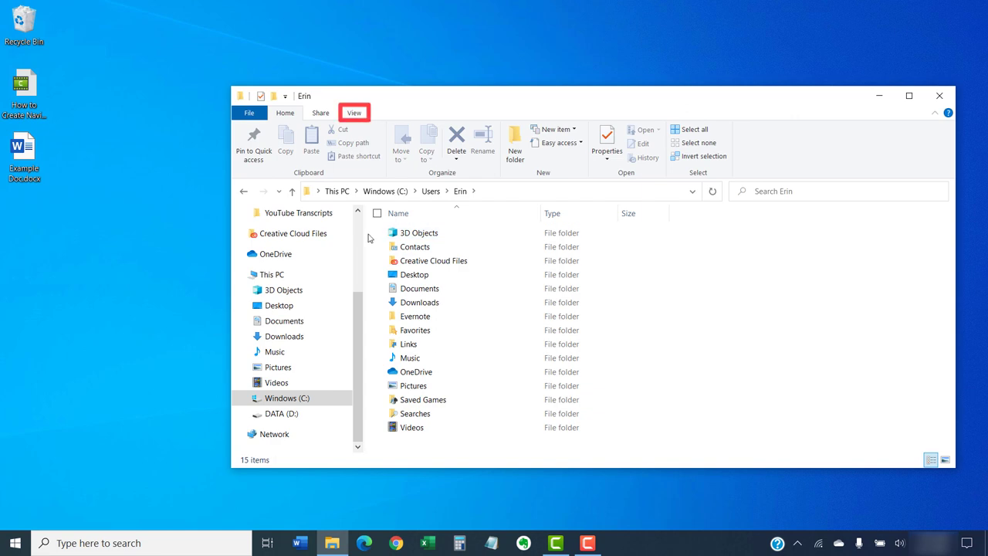
click(356, 116)
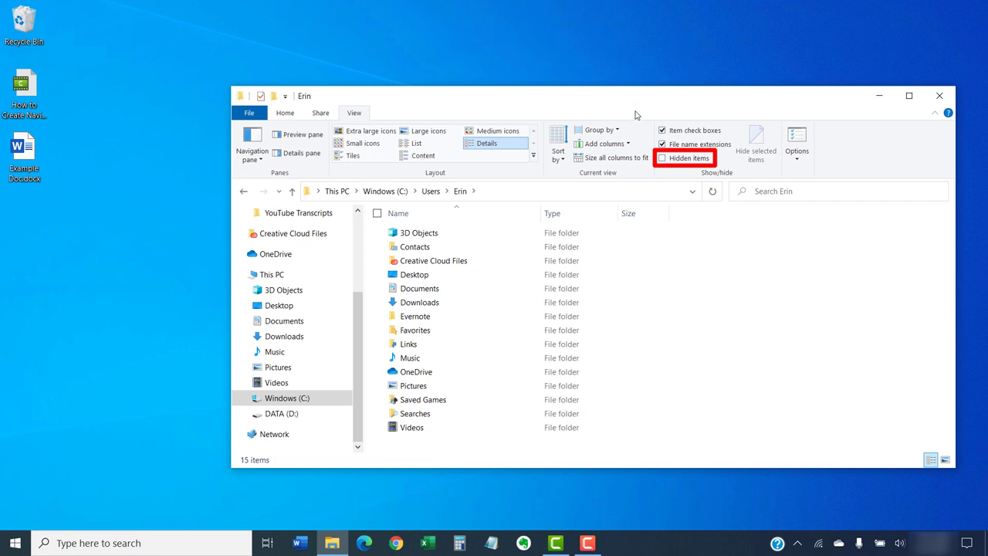
click(662, 158)
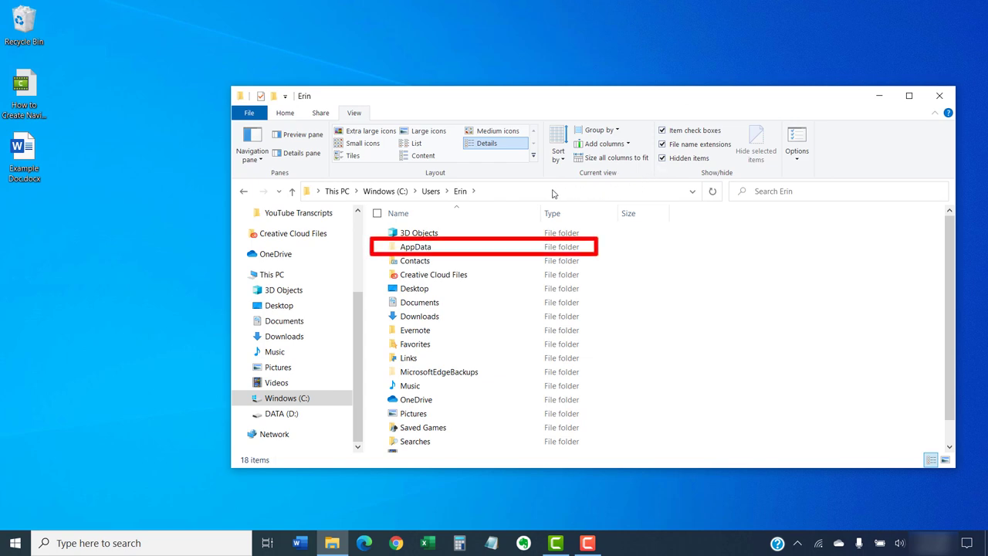
Step: Browse AppData > Roaming > Microsoft > Templates and select Normal.dotm, attempting Delete
click(440, 247)
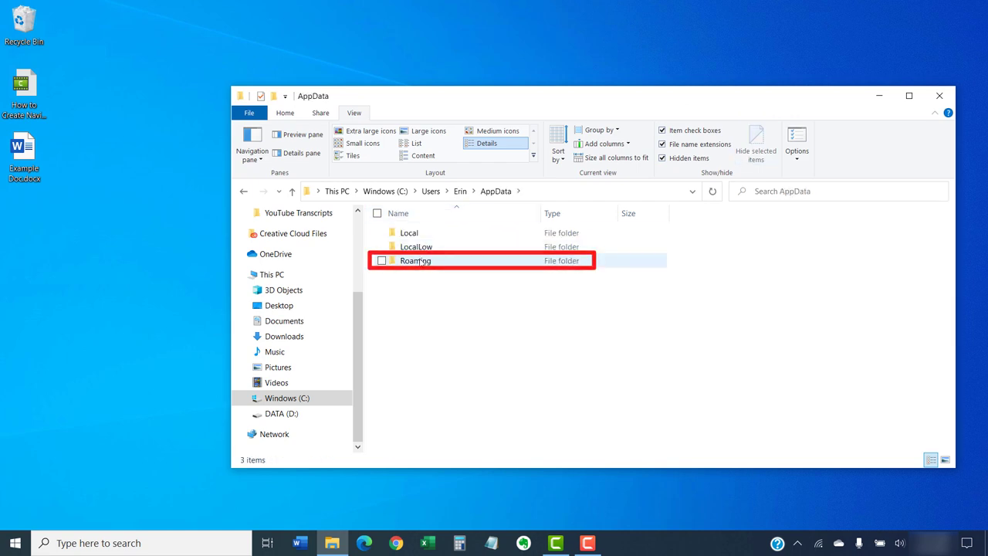
double_click(420, 263)
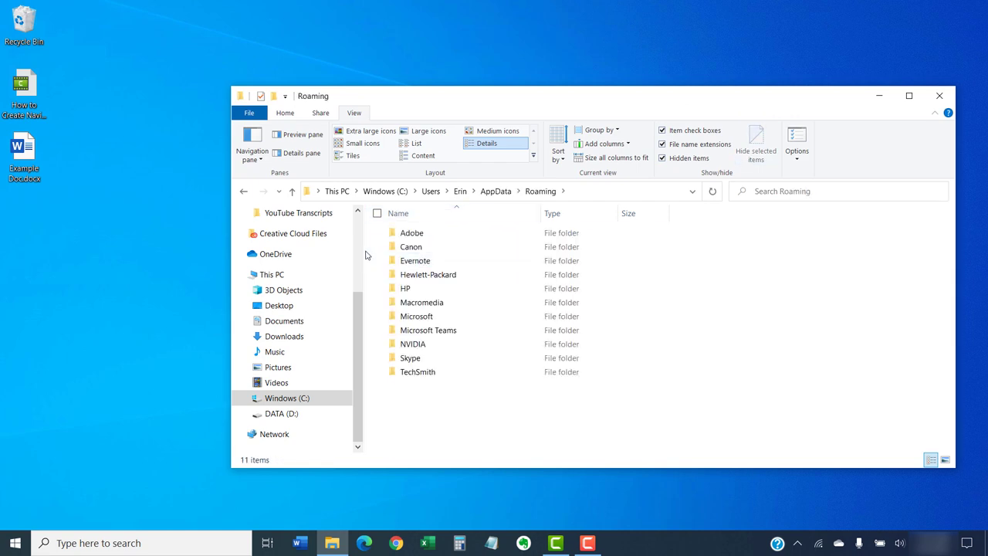
click(403, 318)
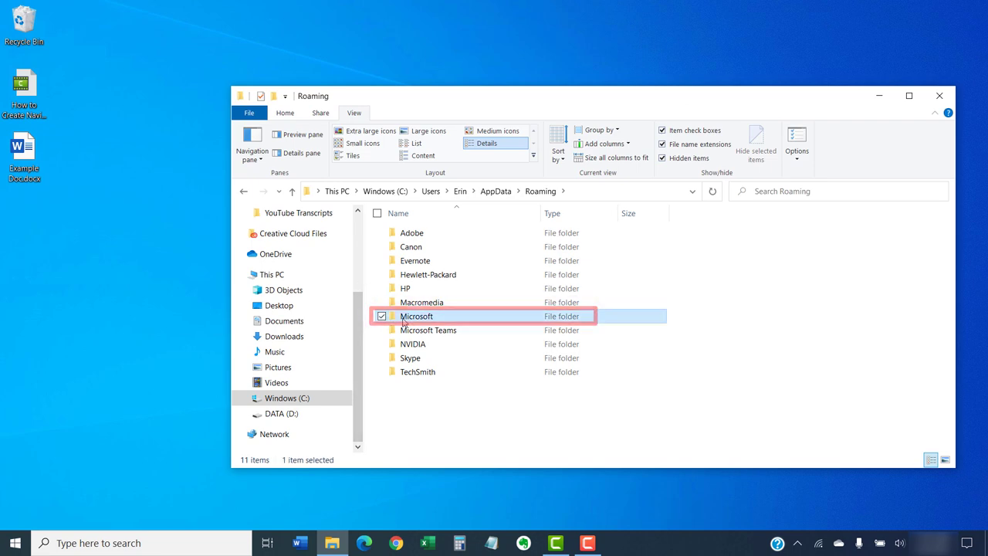
double_click(403, 318)
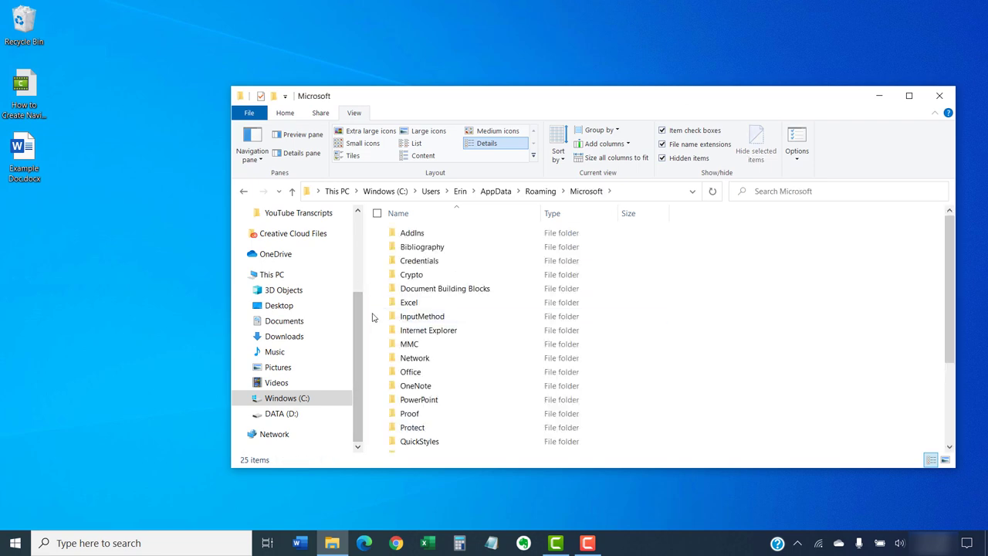
scroll(372, 316, down, 3)
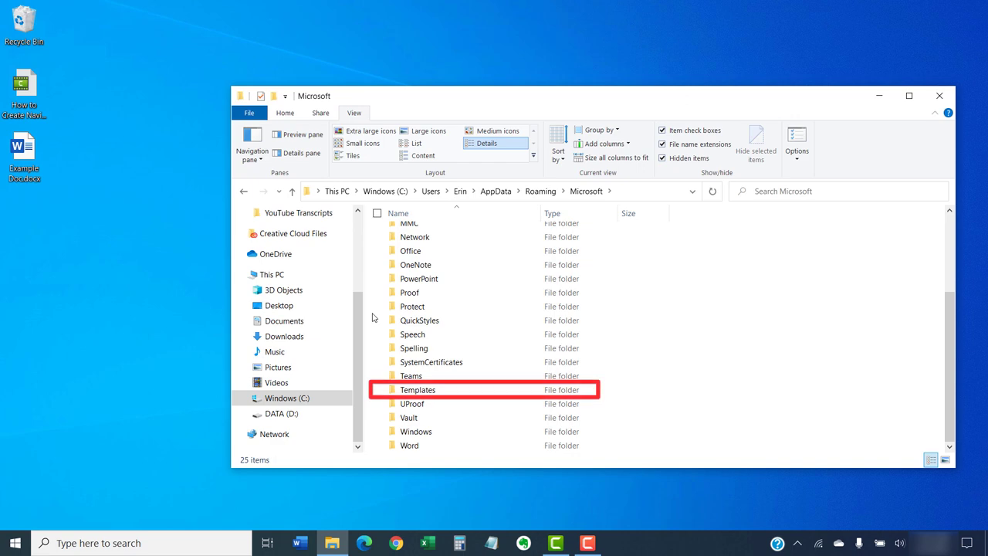
double_click(391, 390)
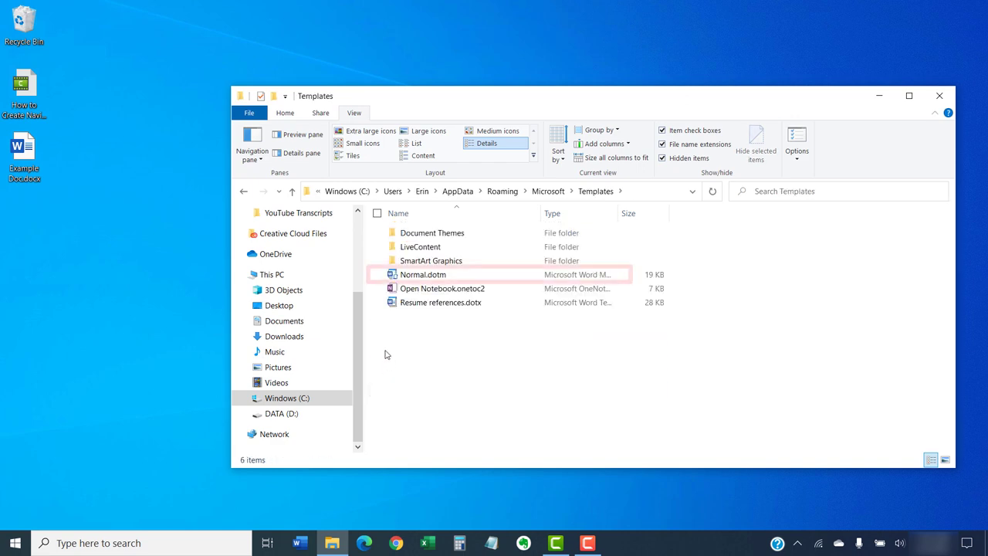
click(393, 276)
key(Delete)
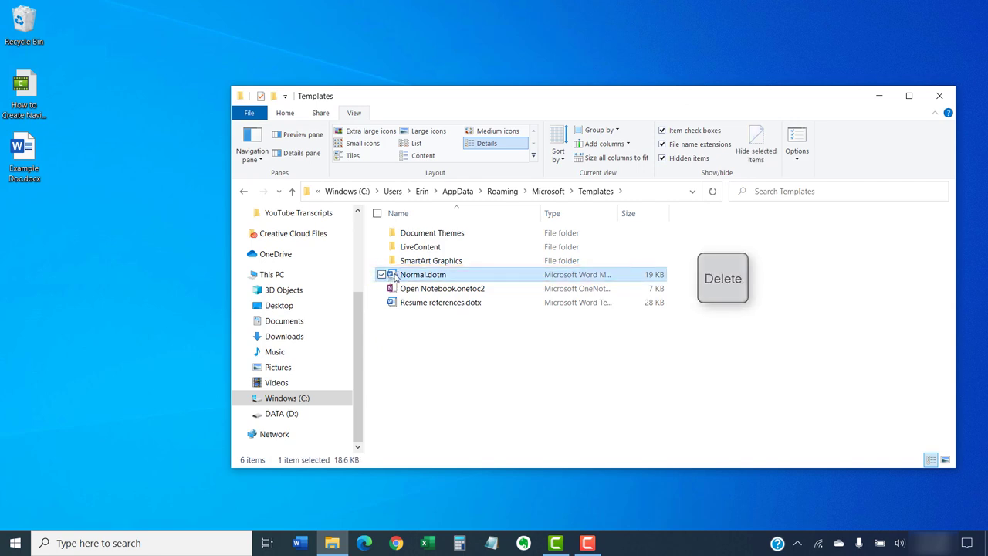
Step: Delete Normal.dotm through its right-click menu, then close File Explorer
right_click(509, 280)
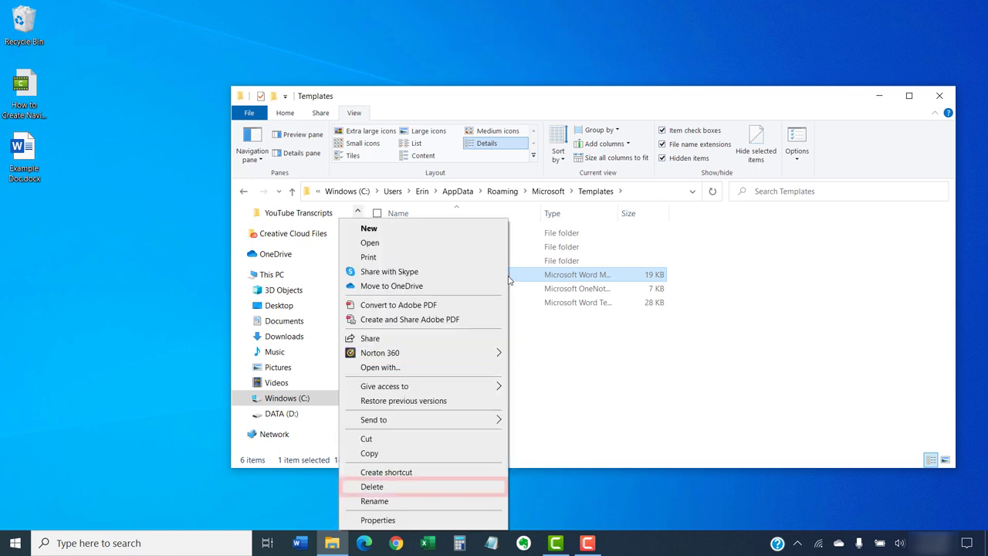
click(436, 488)
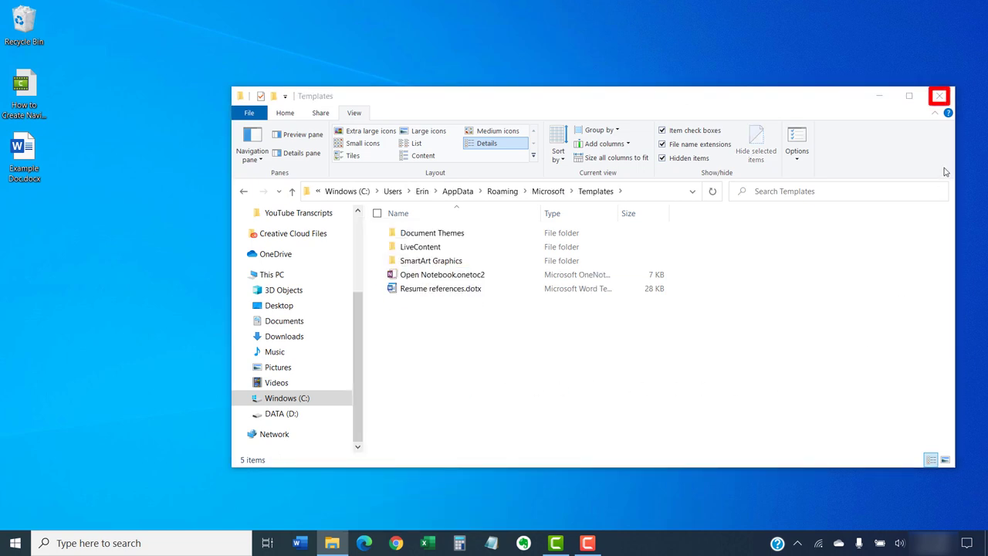
click(935, 98)
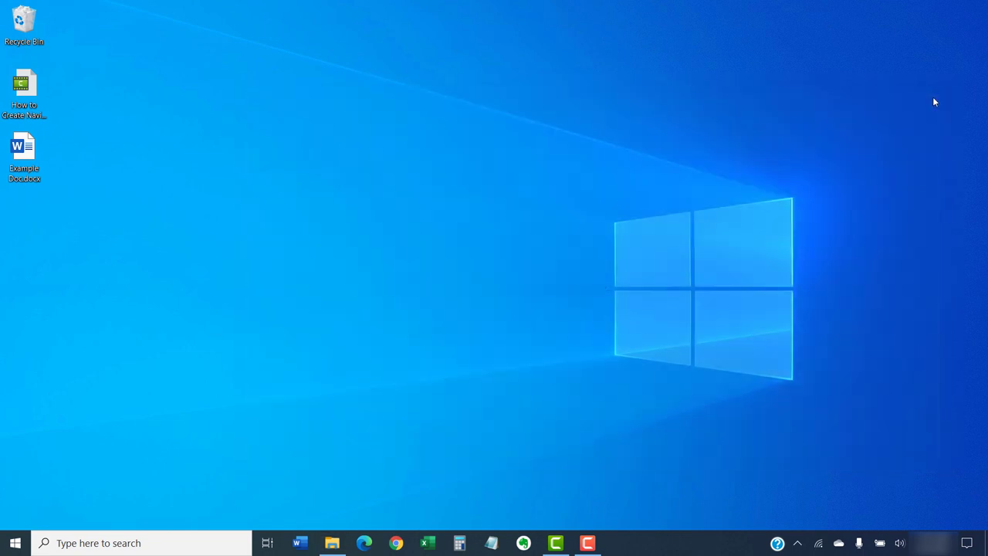
Step: Relaunch Word from the taskbar and start a Blank document
click(298, 543)
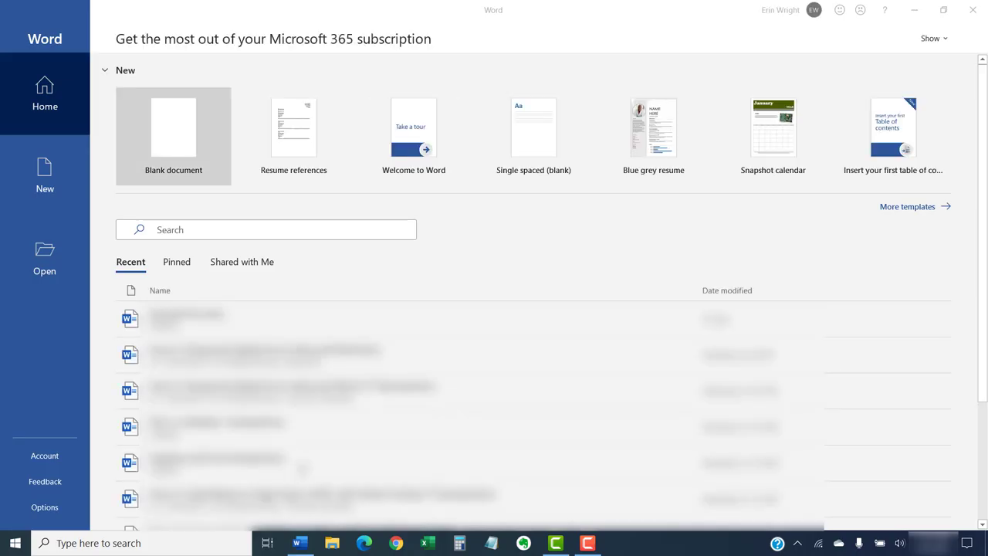
click(187, 132)
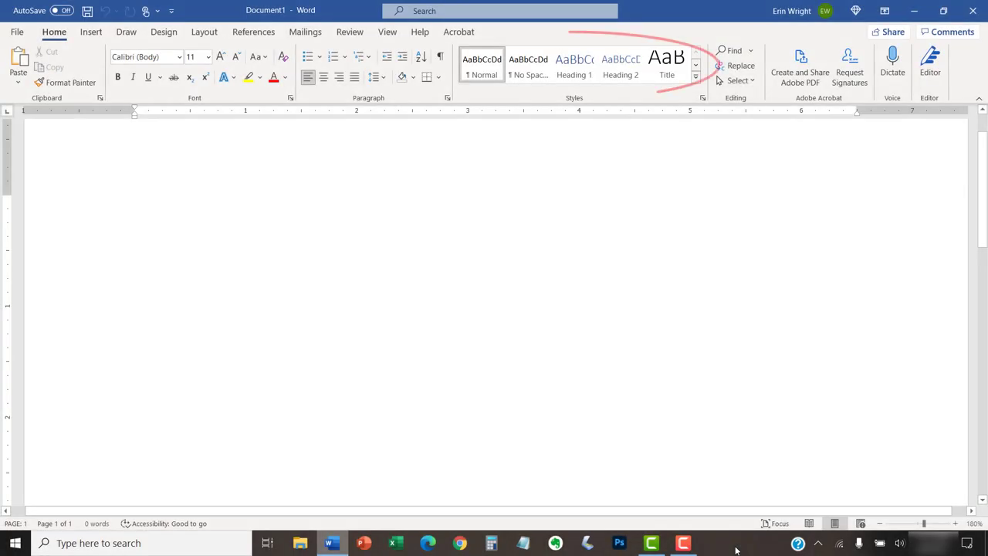